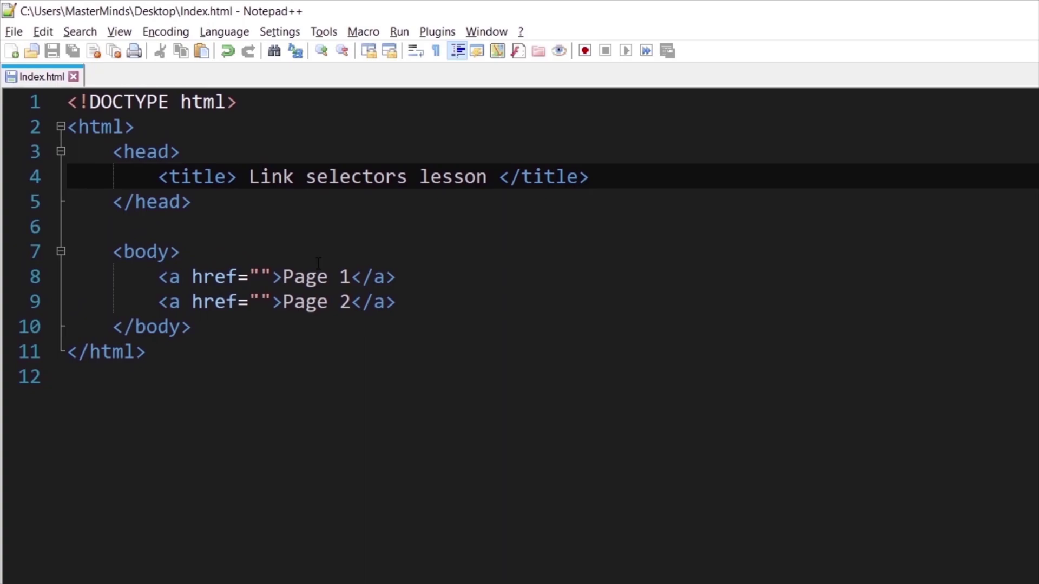
double_click(155, 156)
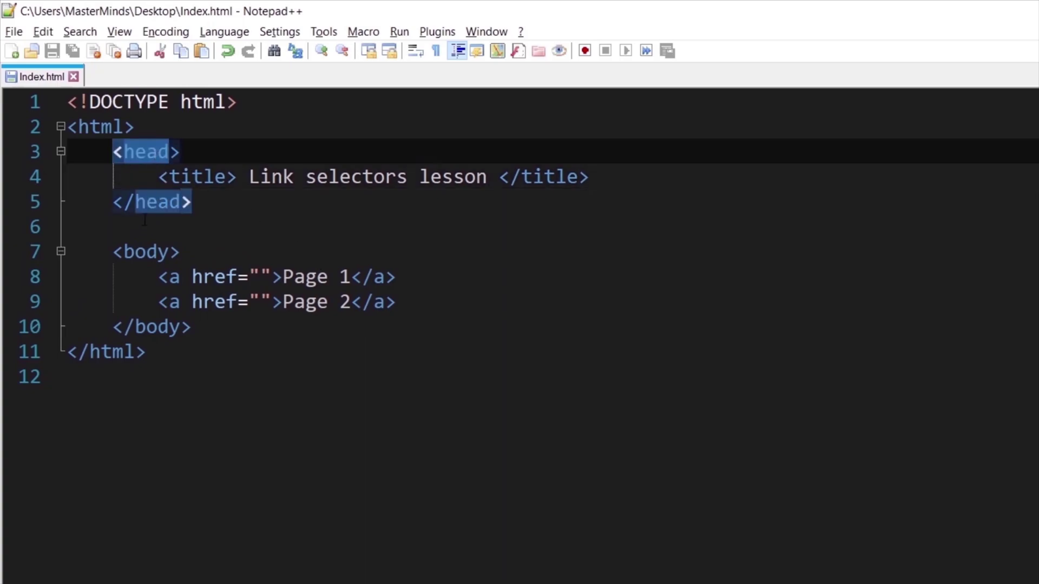
double_click(142, 252)
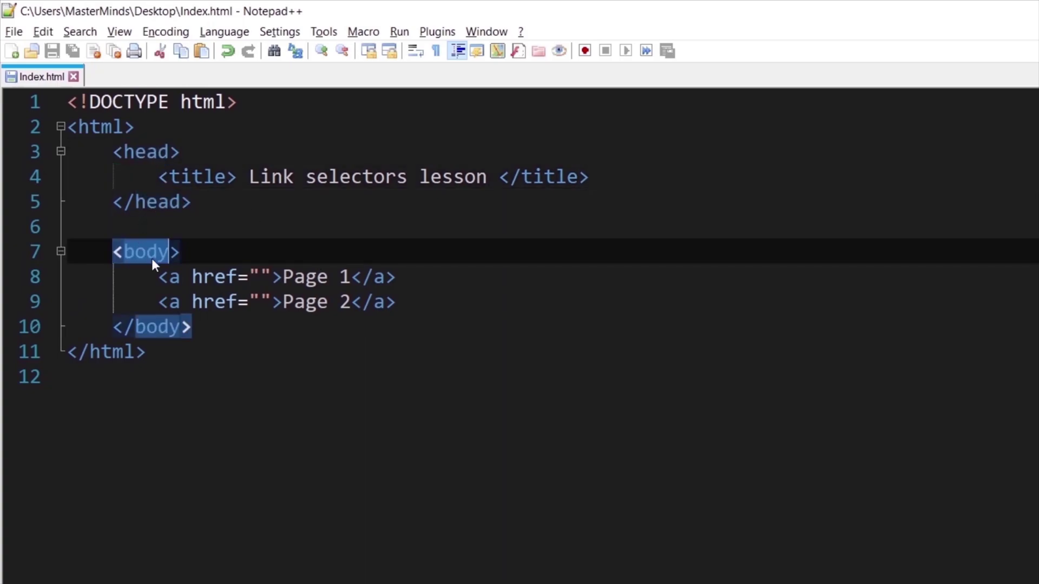
drag(159, 277, 422, 303)
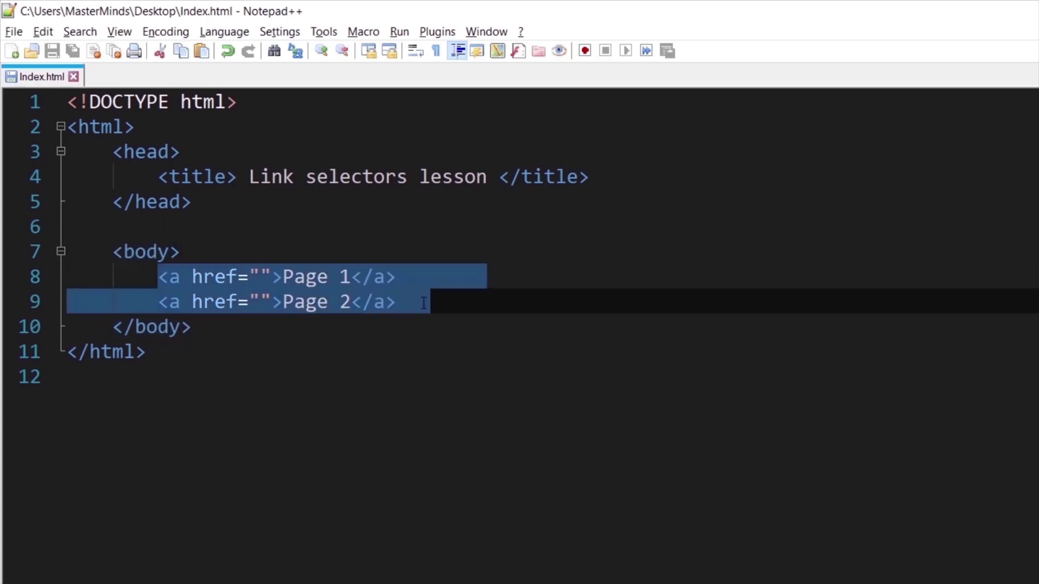
click(475, 275)
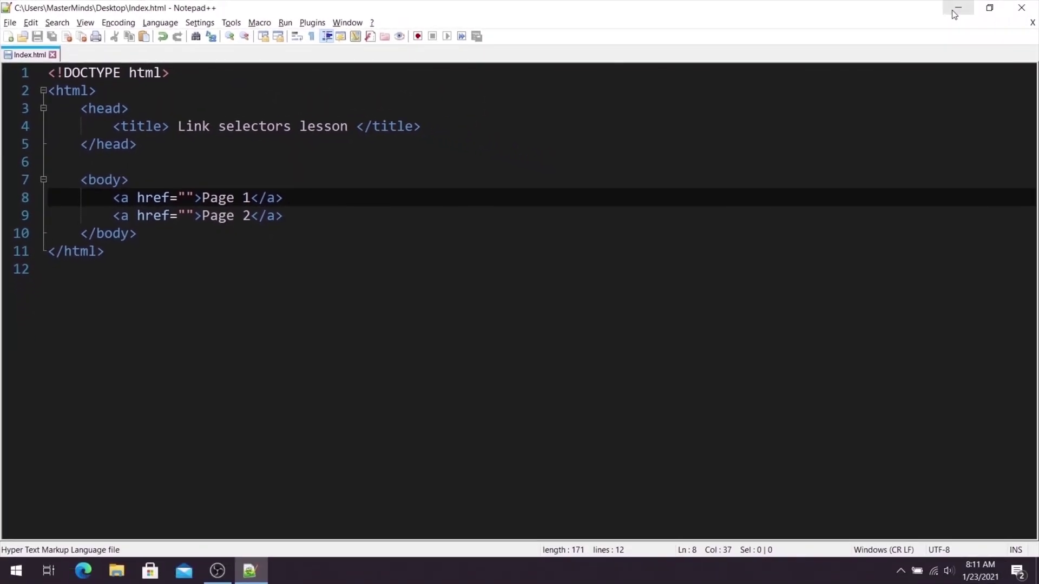
Step: Launch Index.html in Edge from the desktop shortcut, then return to its source at the link hrefs
click(952, 10)
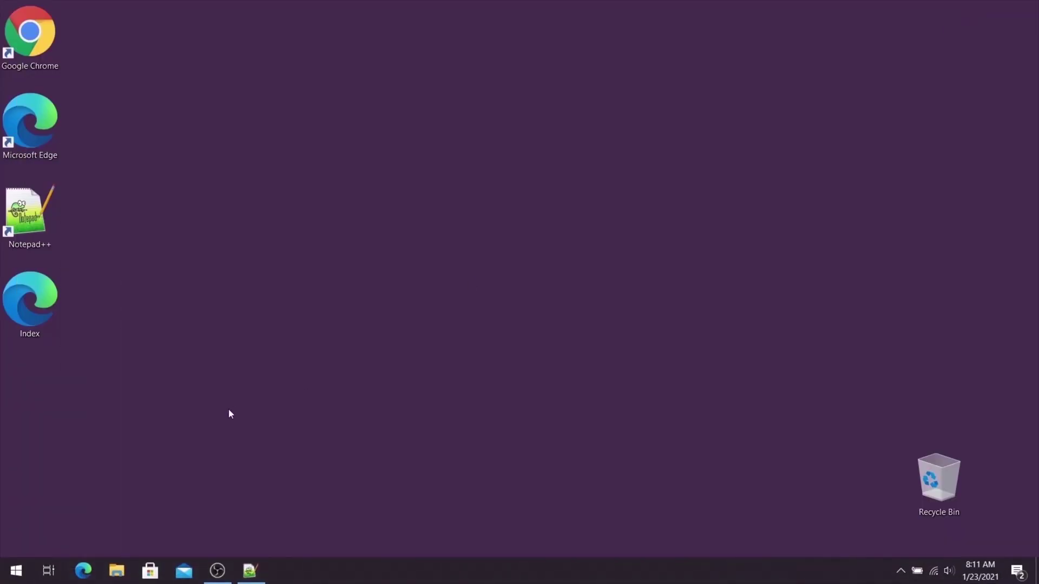
double_click(37, 308)
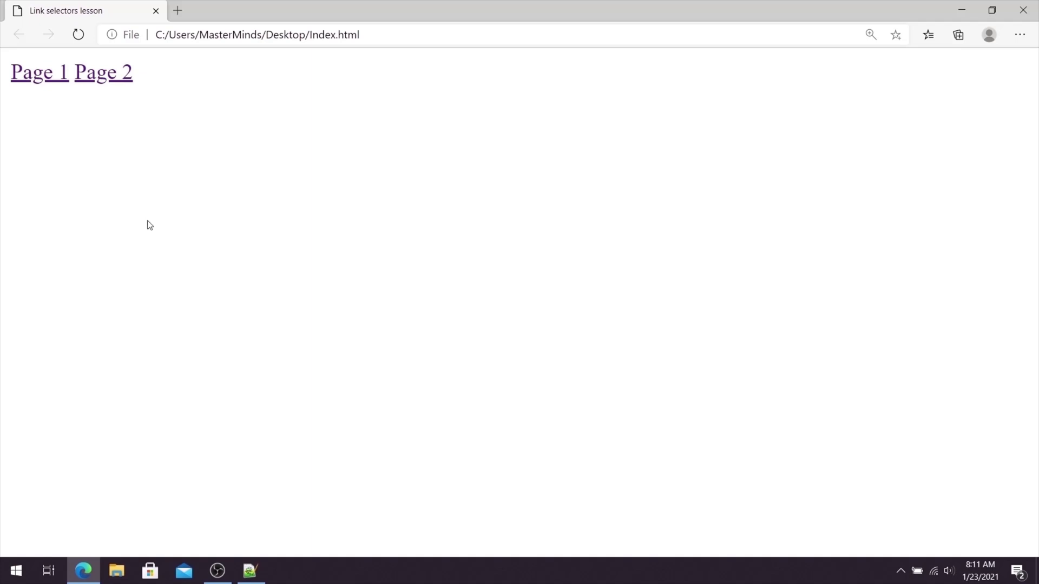
click(251, 570)
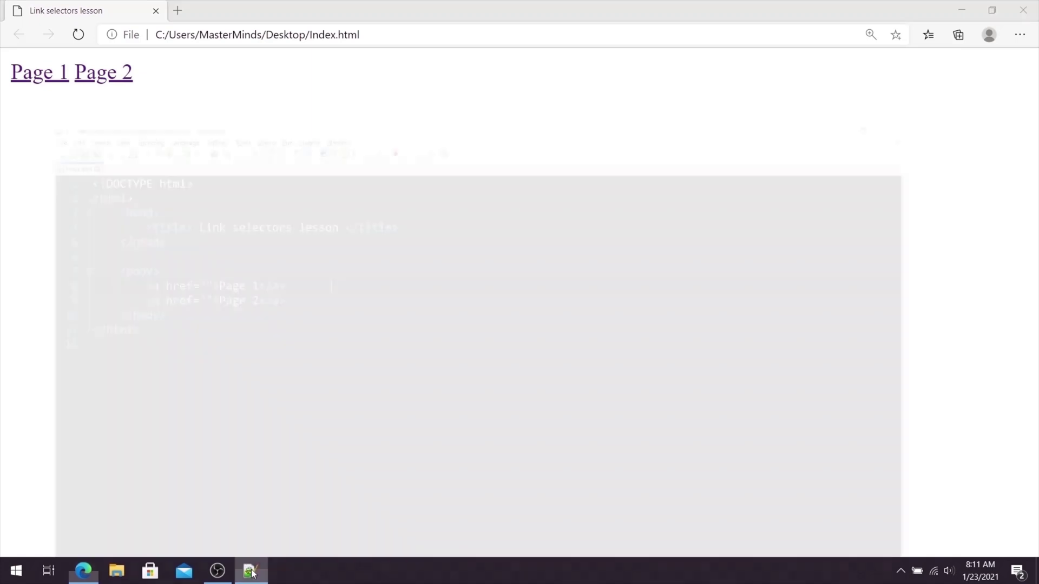
click(184, 198)
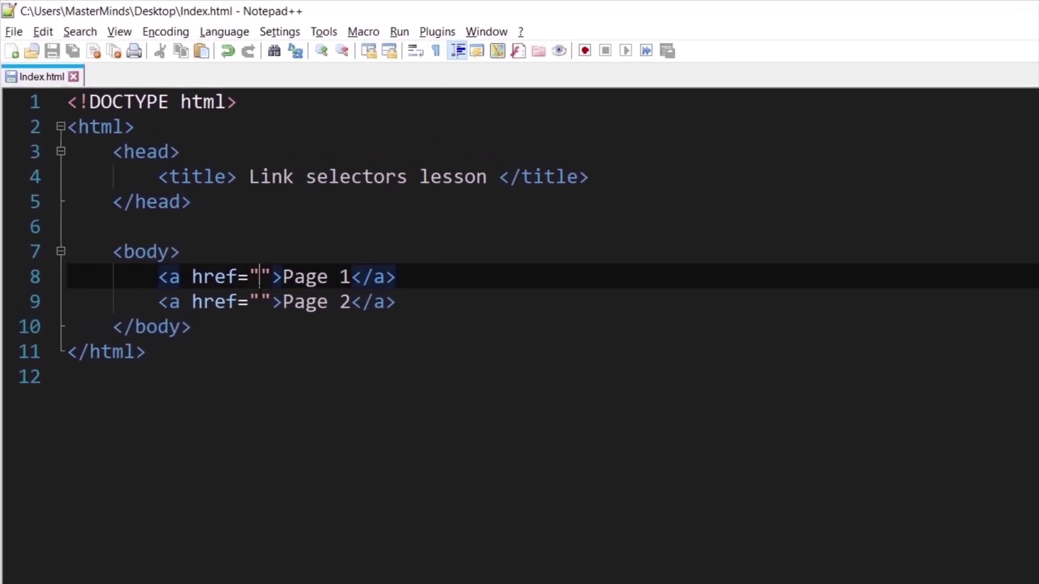
key(Down)
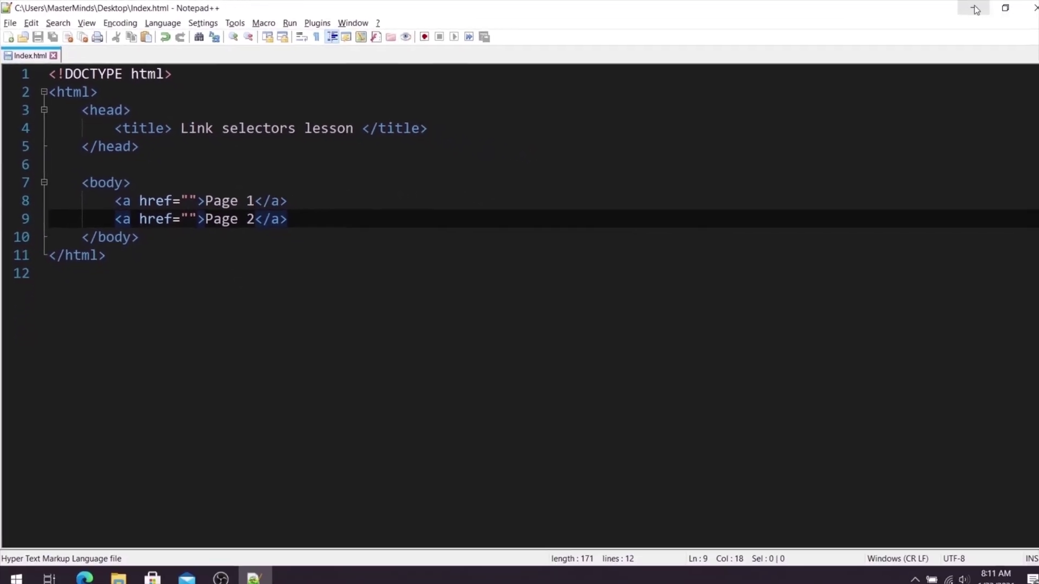
Step: View the rendered Page 1 and Page 2 links in Edge, then switch back to the editor
click(976, 8)
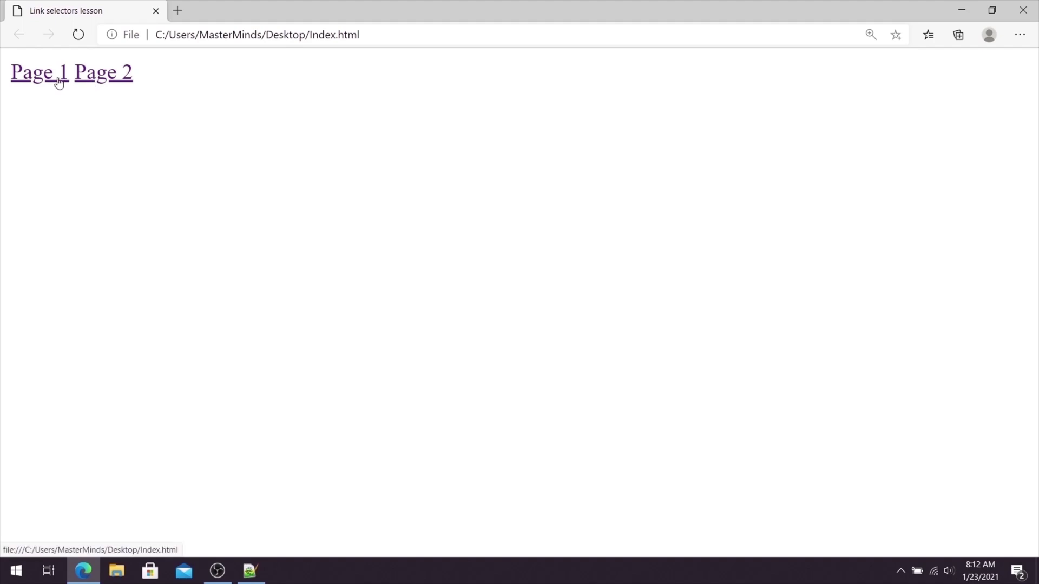
click(249, 572)
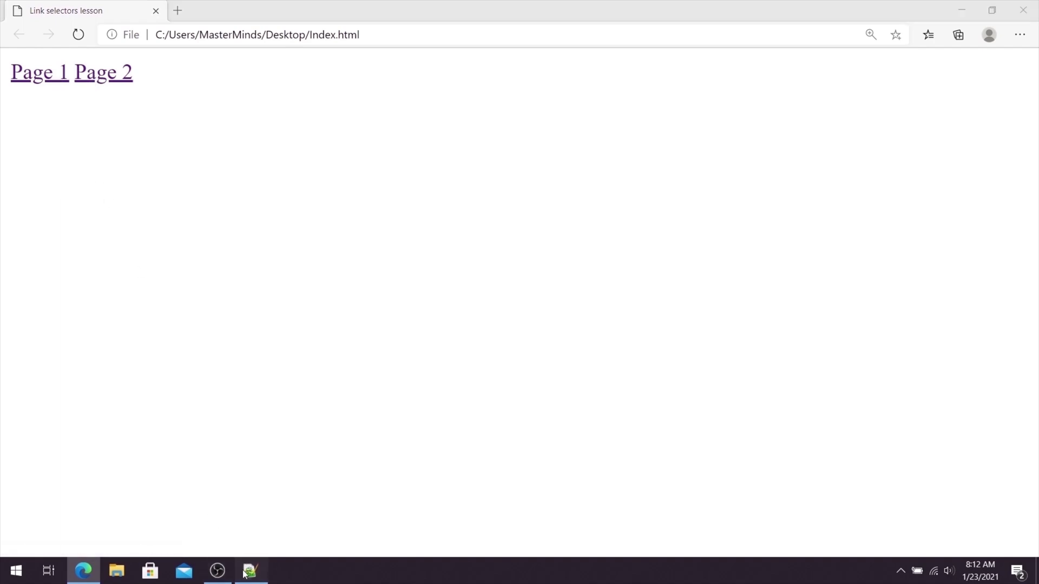
Step: Add a style block below the title line in Index.html
click(158, 153)
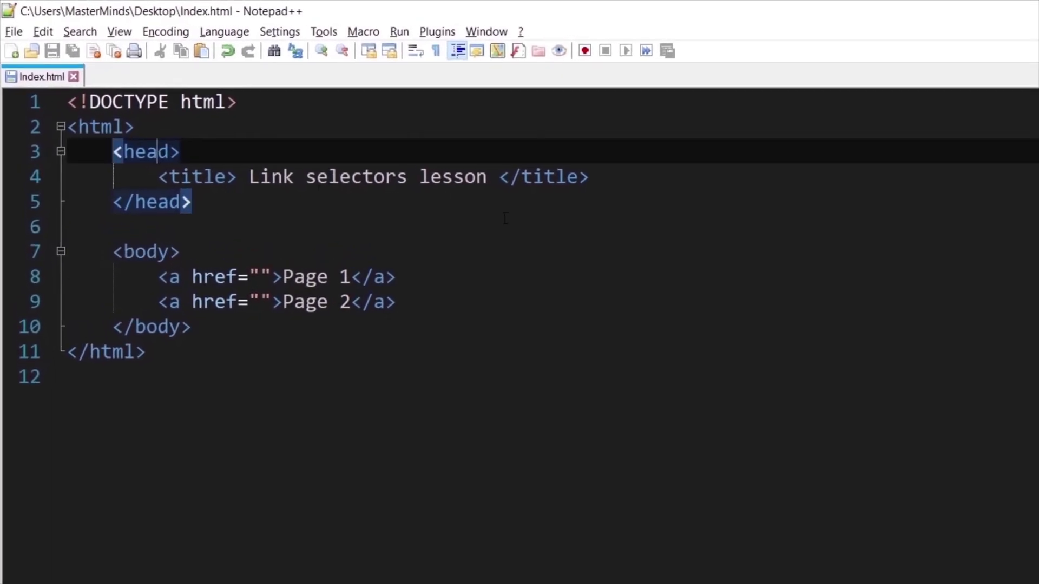
click(735, 185)
key(Return)
text(<s)
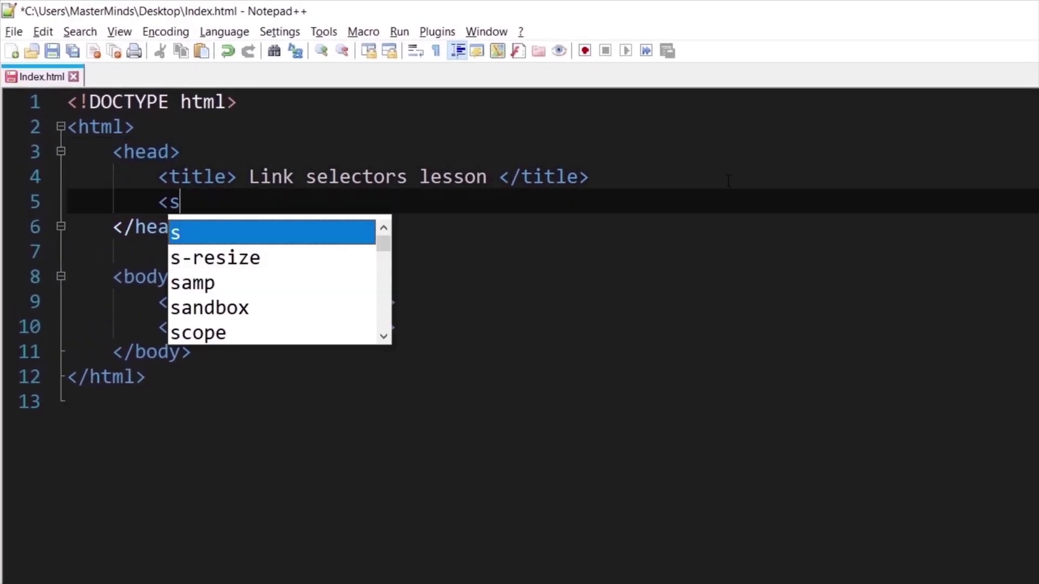
text(tyle>)
key(Return)
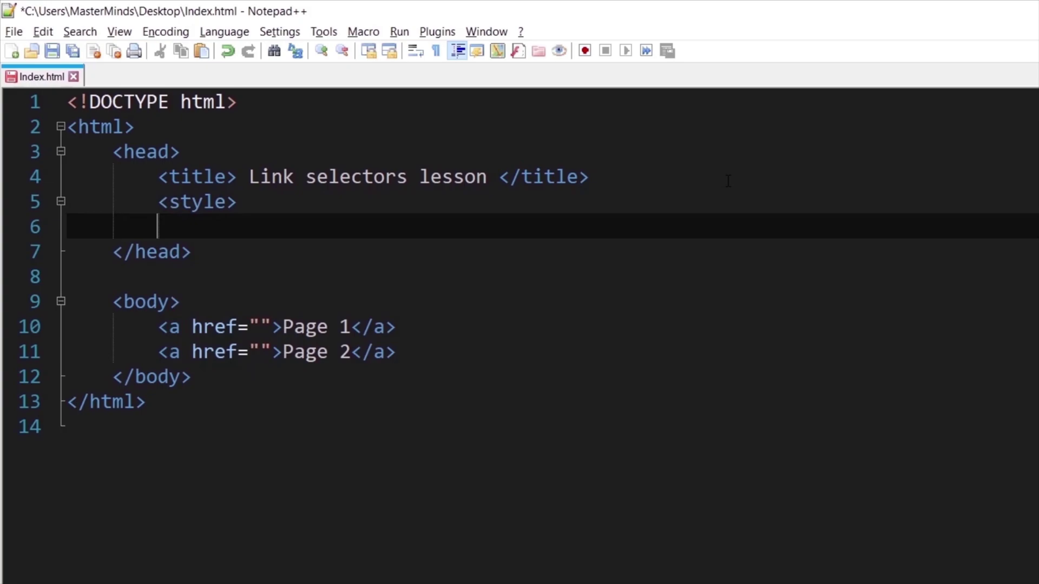
text(</style)
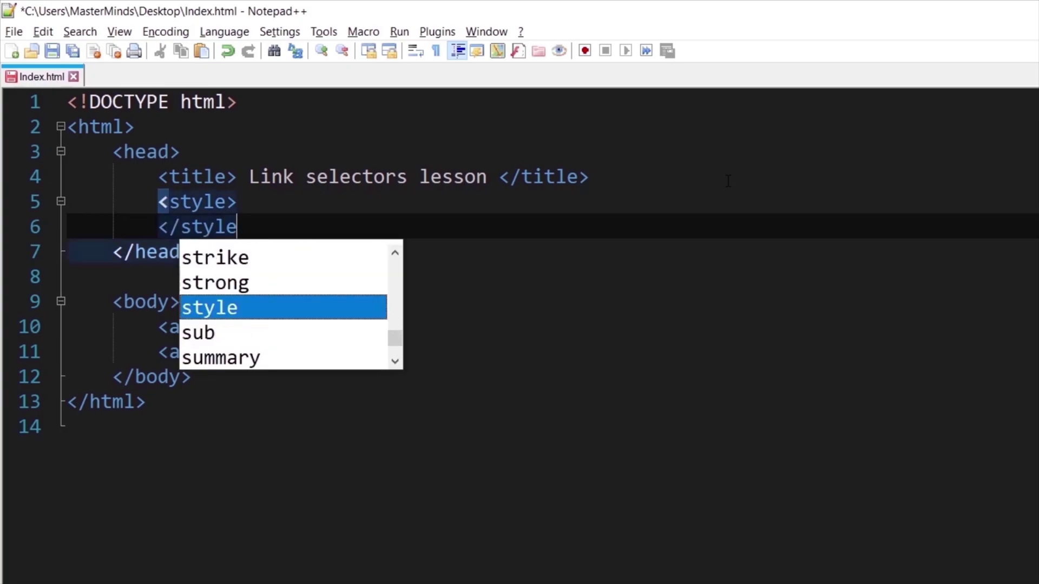
text(>)
key(Up)
key(Return)
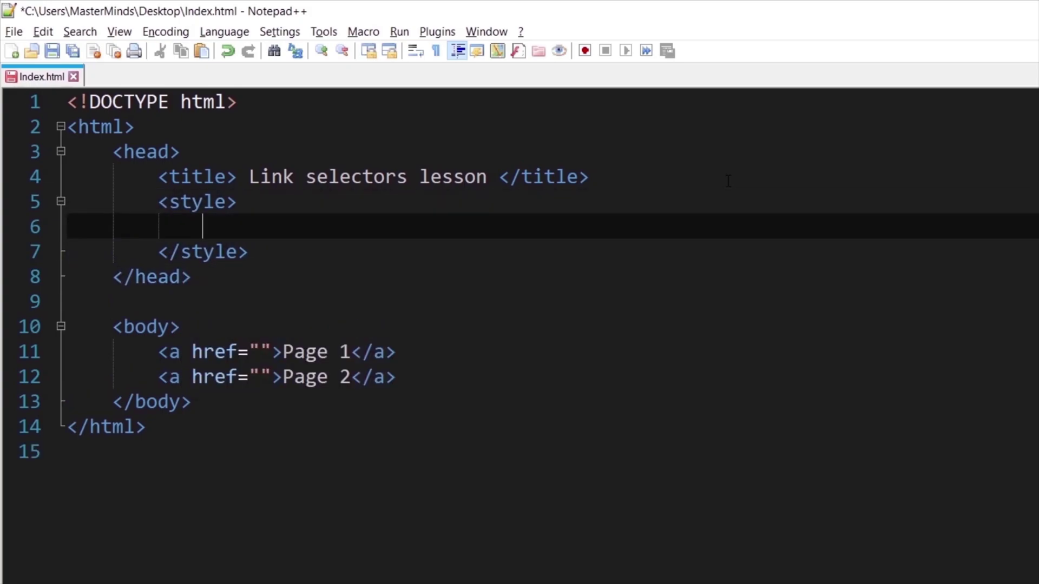
text(a:)
text(active )
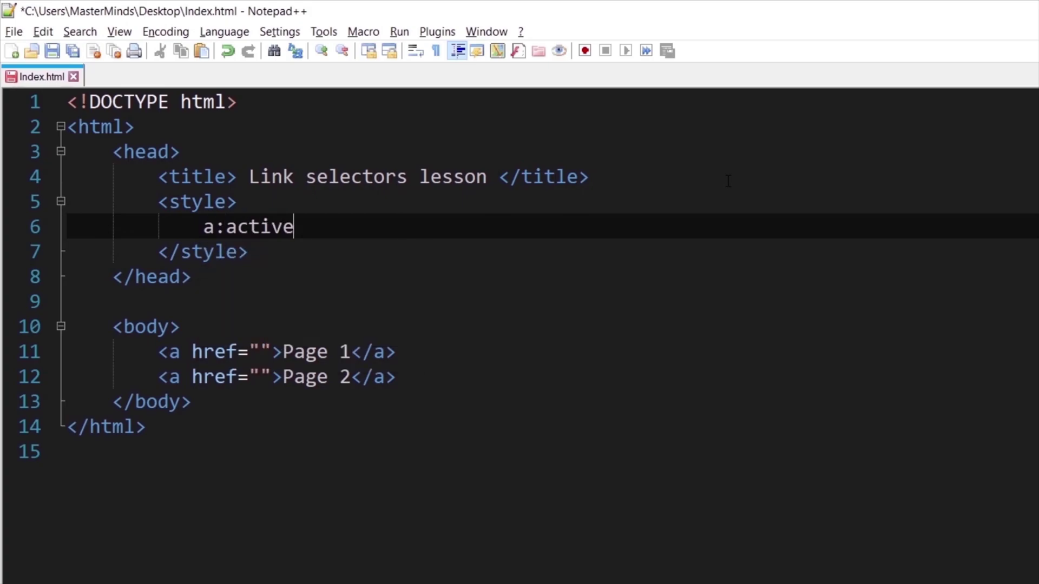
text({)
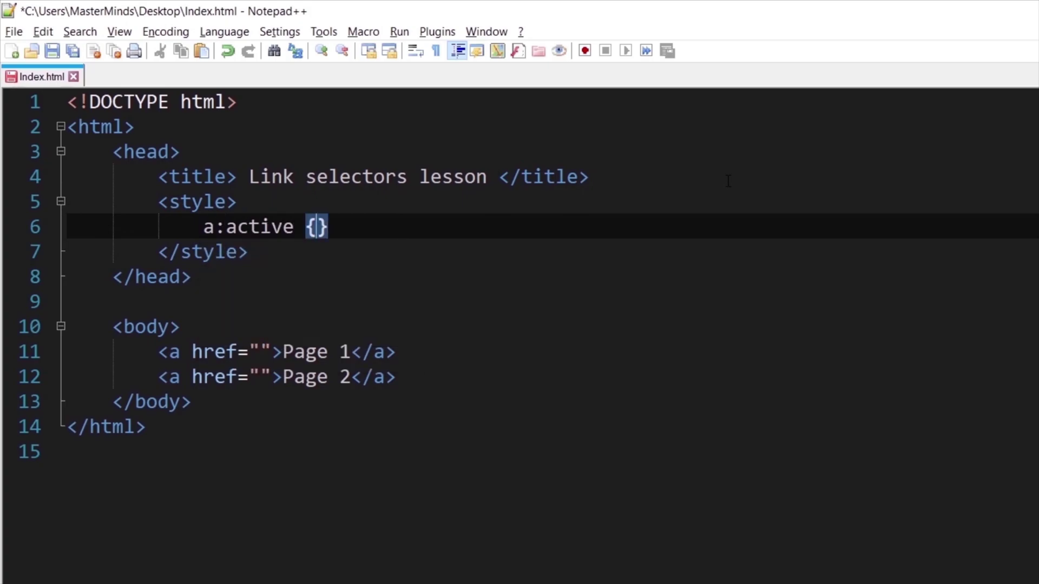
Step: Write an a:active rule setting color to orange and save Index.html
key(Return)
key(Return)
key(Up)
key(Tab)
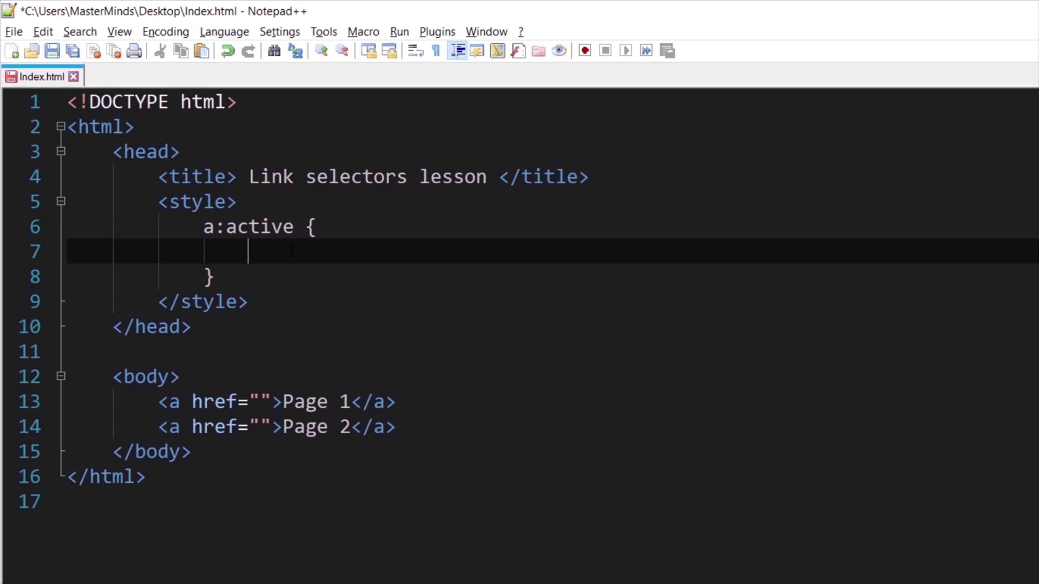
text(color)
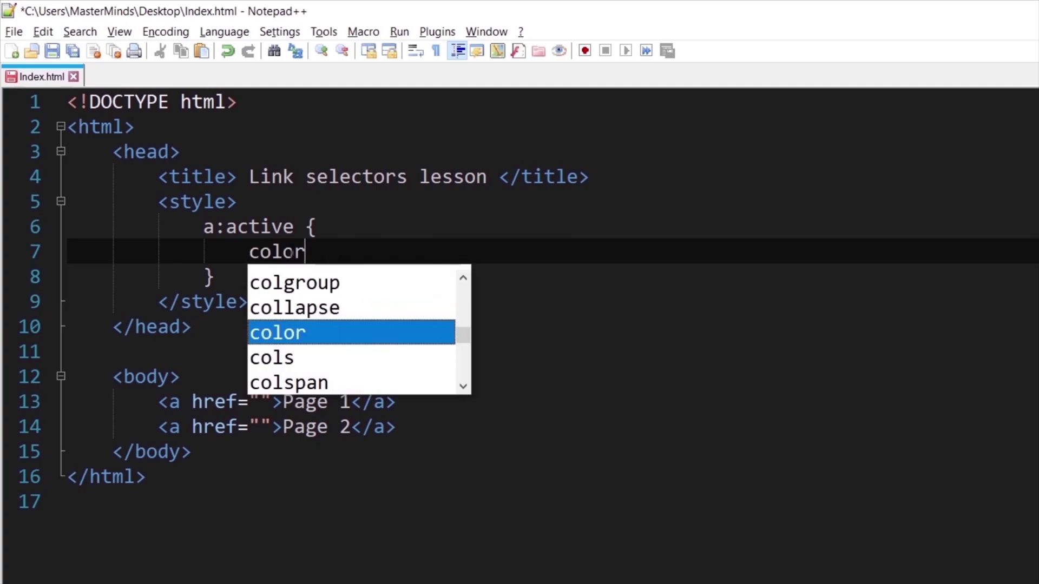
text(: )
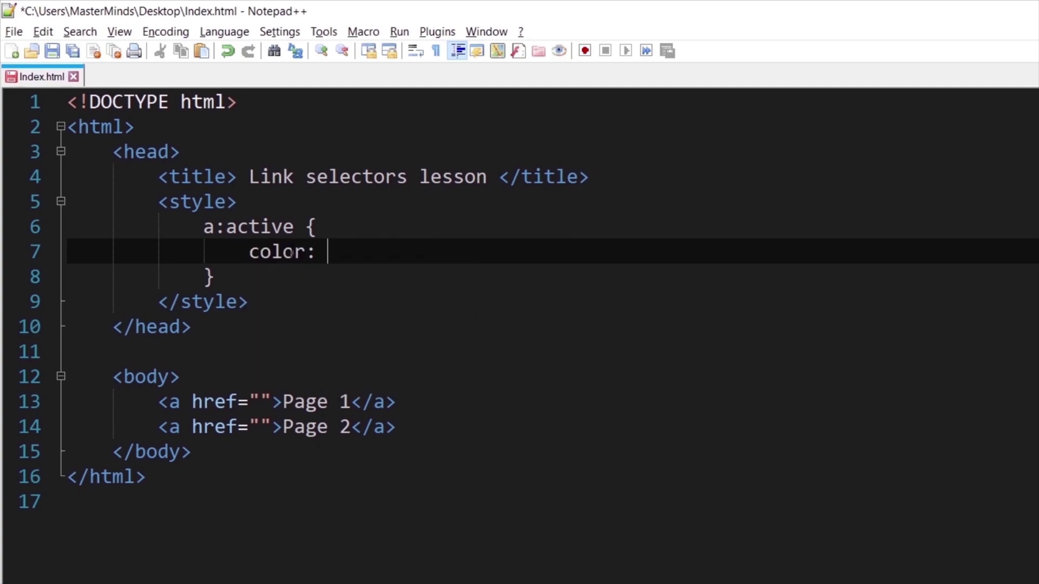
text(orange)
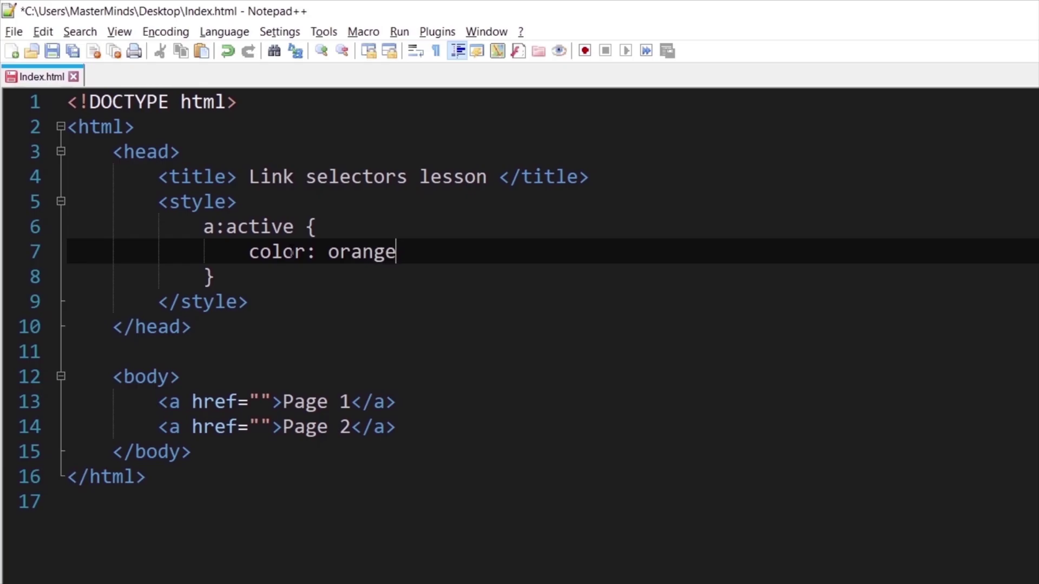
text(;)
click(14, 31)
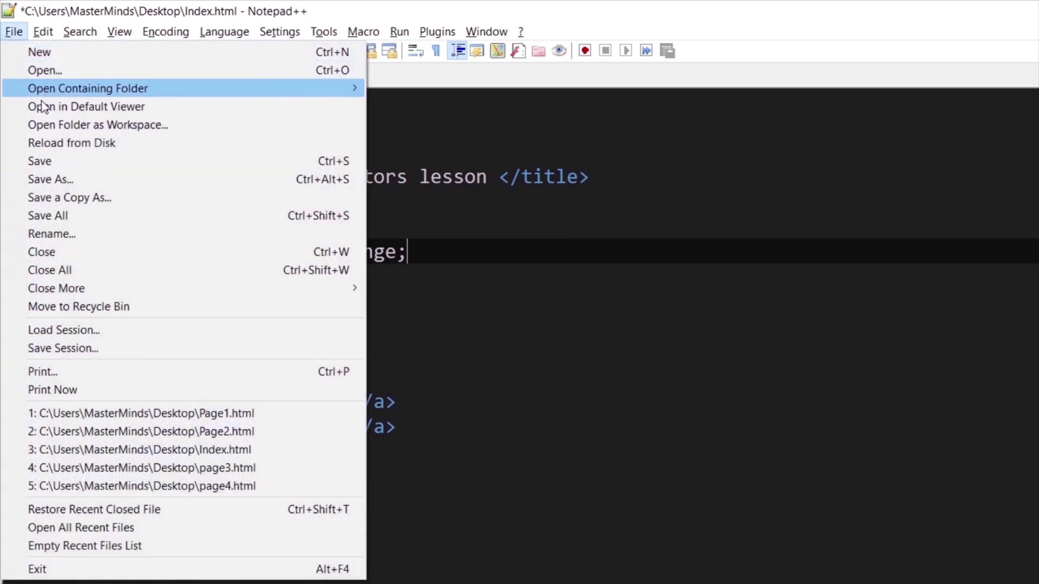
click(40, 159)
Step: Reload the page in Edge and hold Page 1 and Page 2 to see the orange active style
click(83, 571)
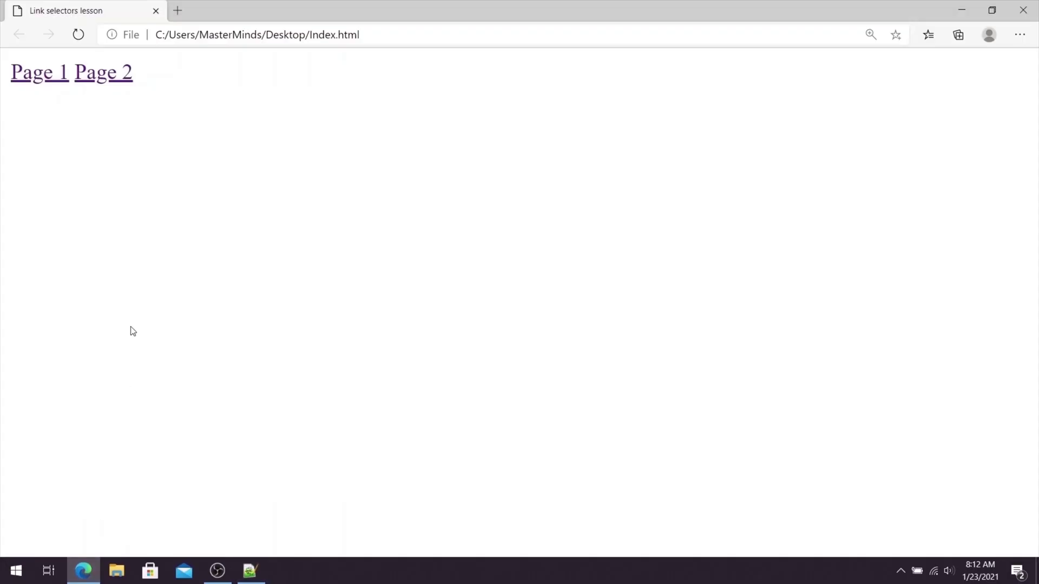
click(77, 34)
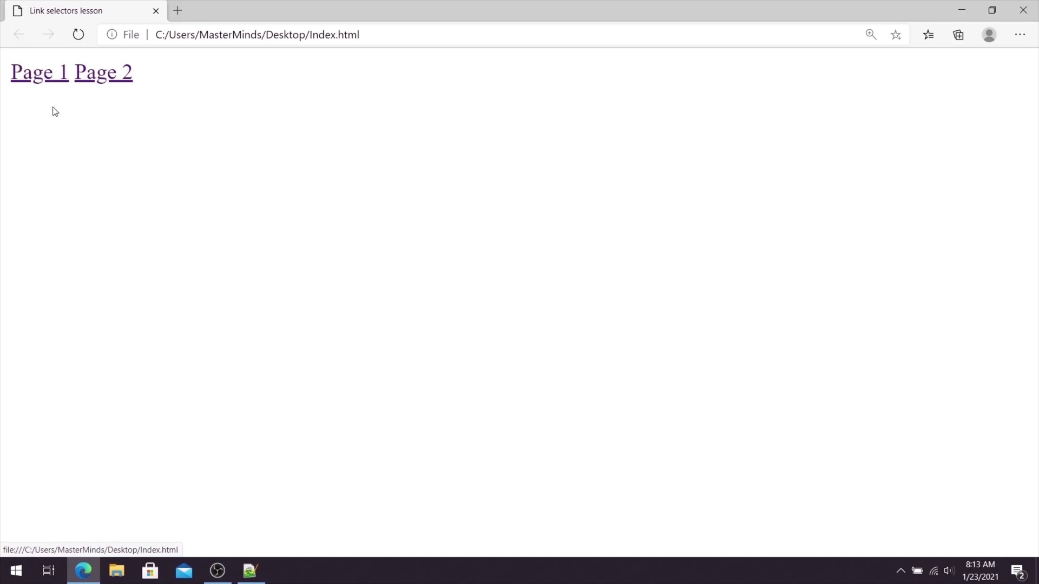
click(58, 84)
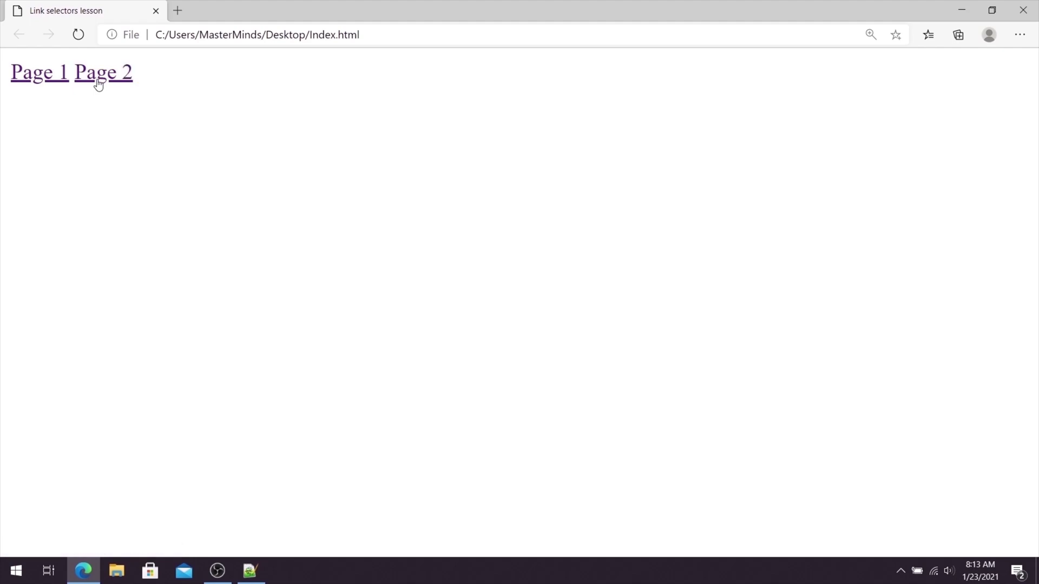
click(45, 84)
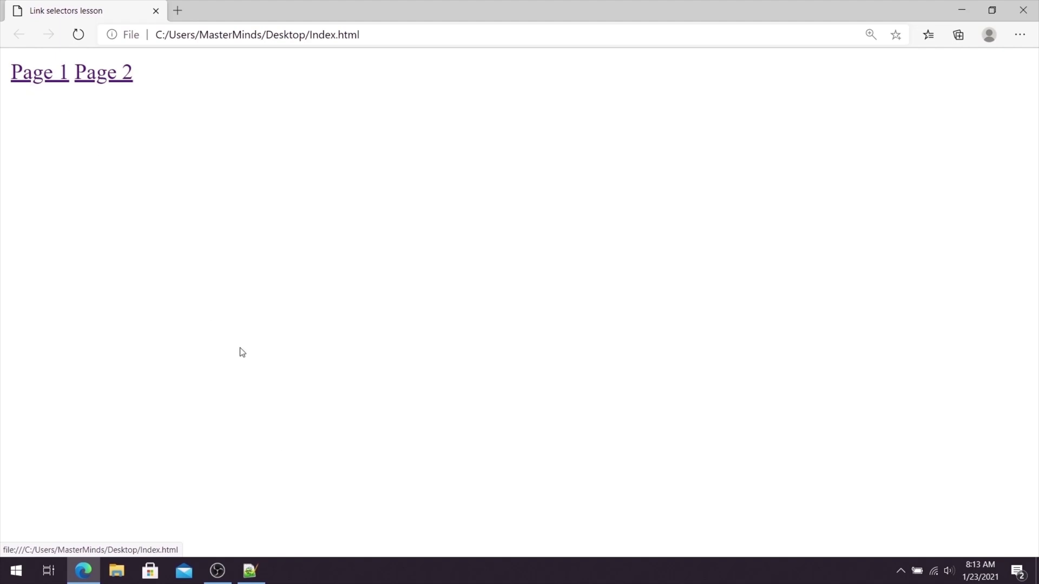
click(250, 570)
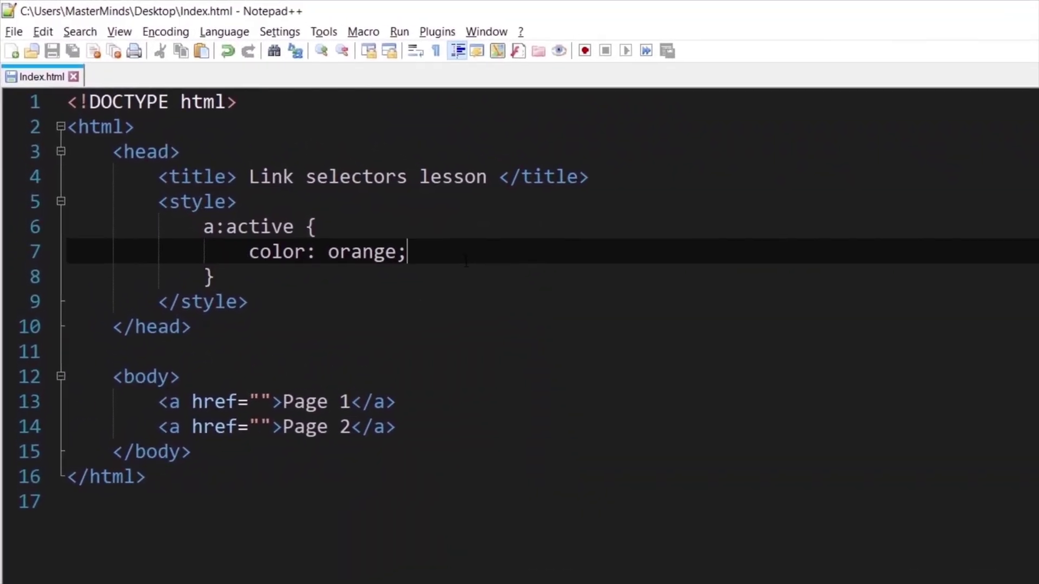
Step: Add text-decoration: none to the a:active rule and save Index.html
key(Return)
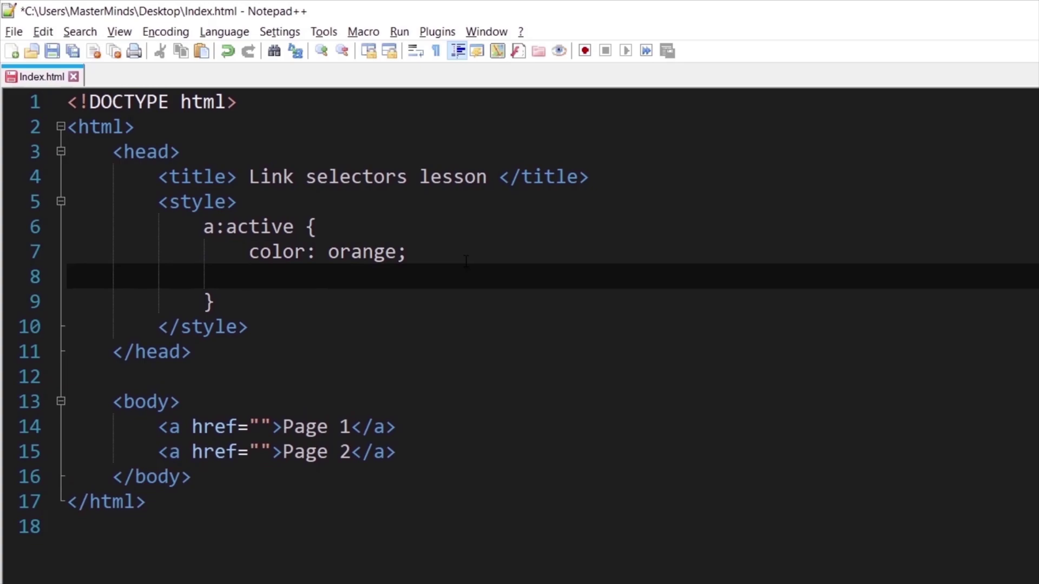
text(text)
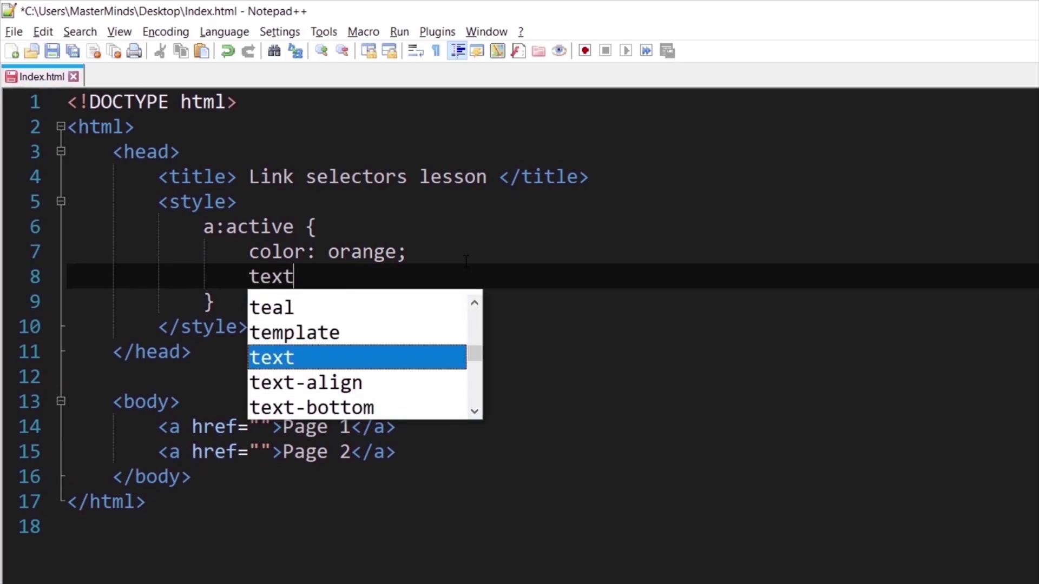
text(-decoration)
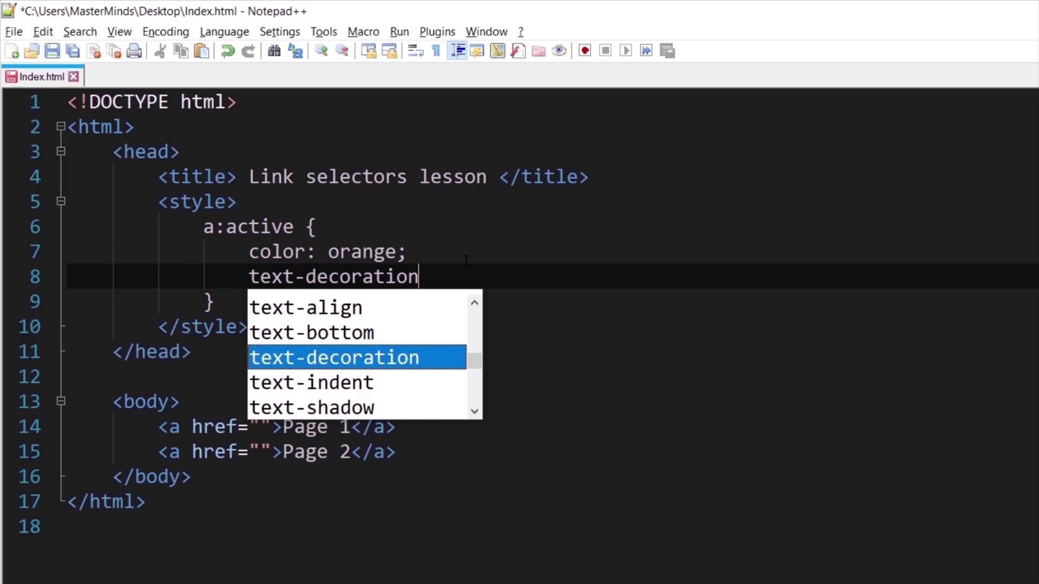
text(: non)
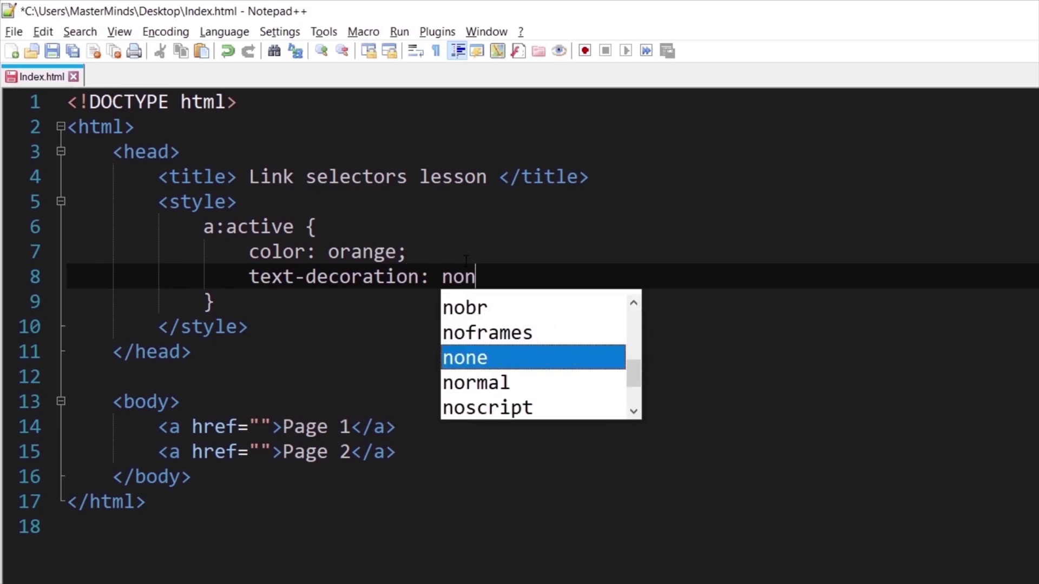
text(e;)
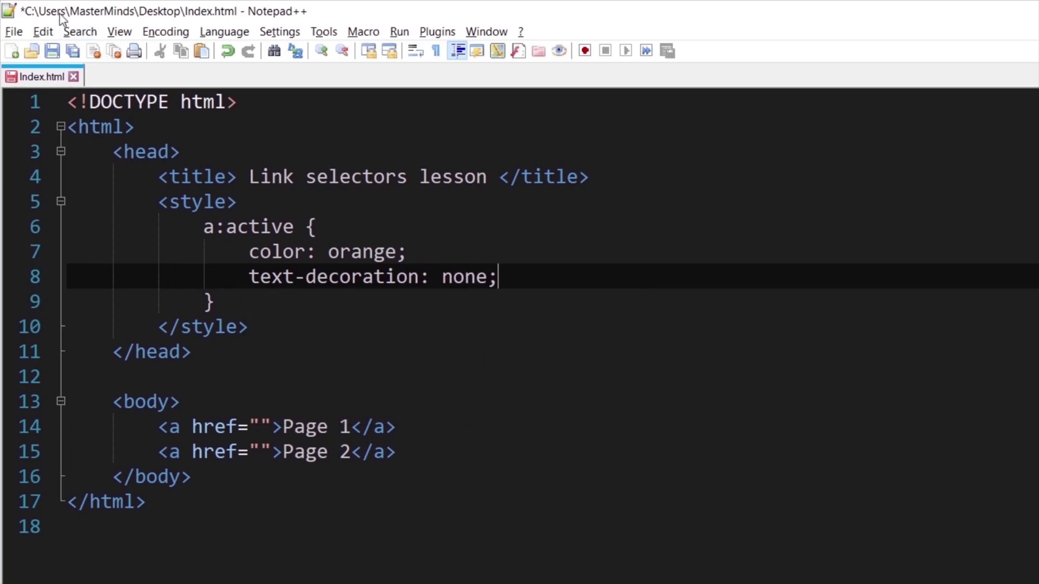
click(13, 31)
click(39, 160)
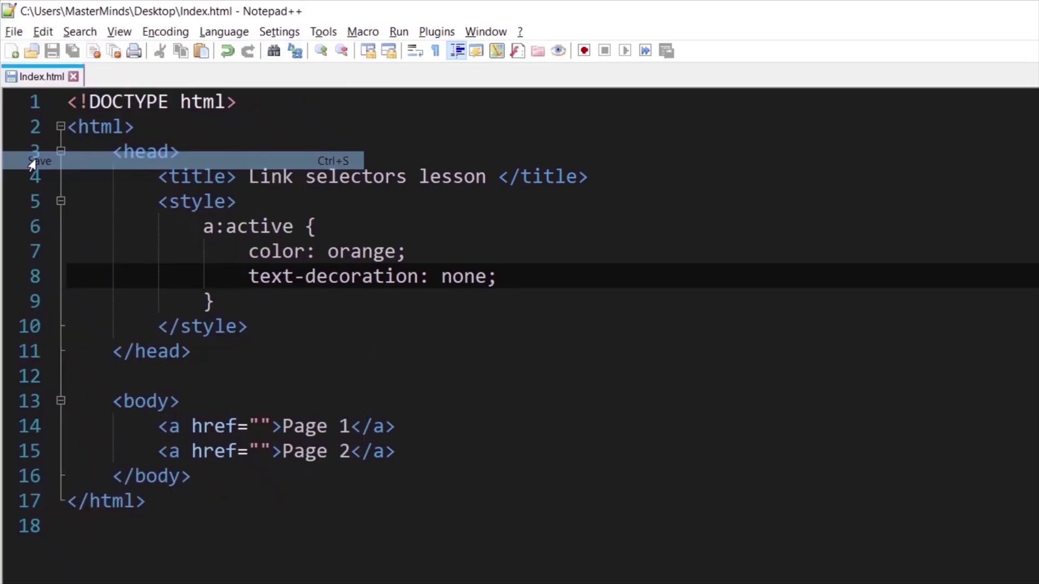
Step: Reload in Edge and hold Page 1 to confirm orange text without underline
click(85, 573)
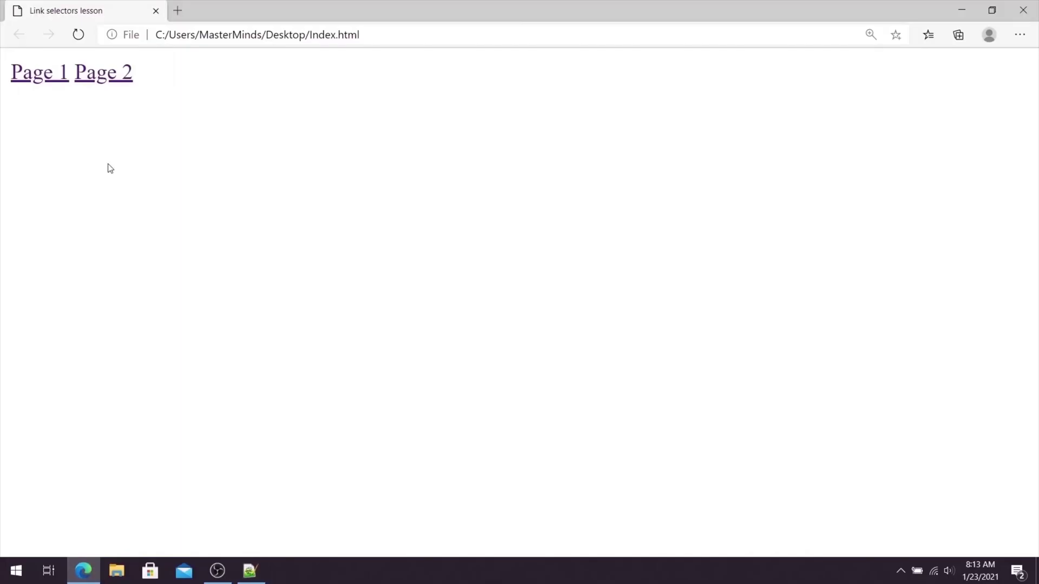
click(59, 82)
click(59, 82)
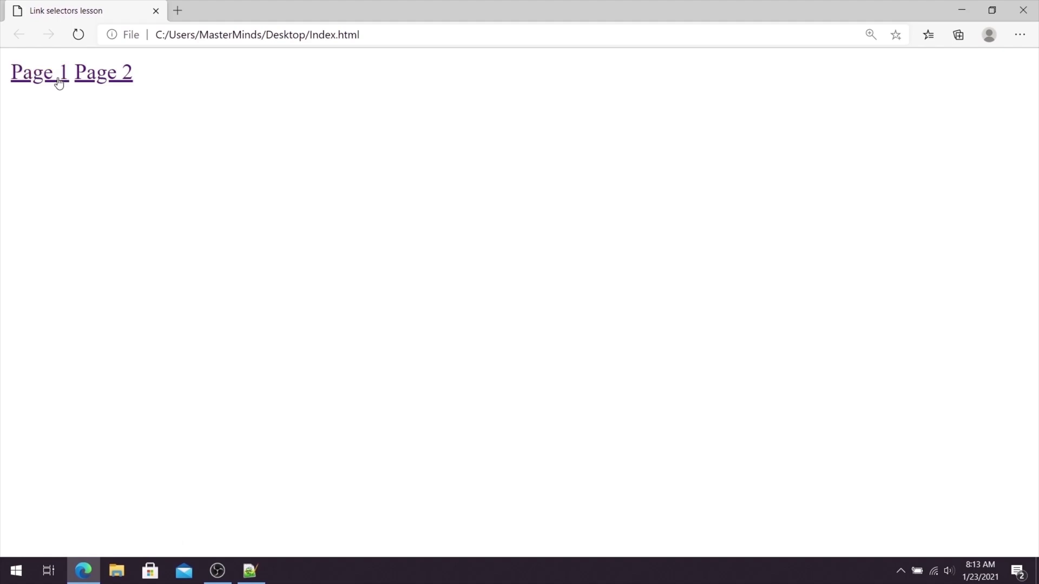
Step: Add background-color: black to the a:active rule, save Index.html and bring up Edge
click(250, 571)
key(Return)
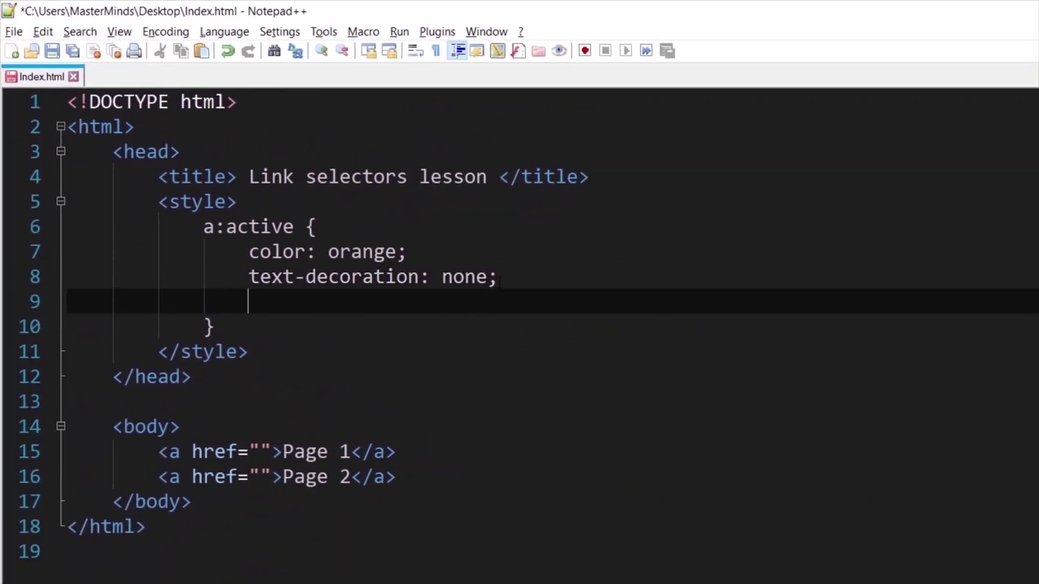
text(backgro)
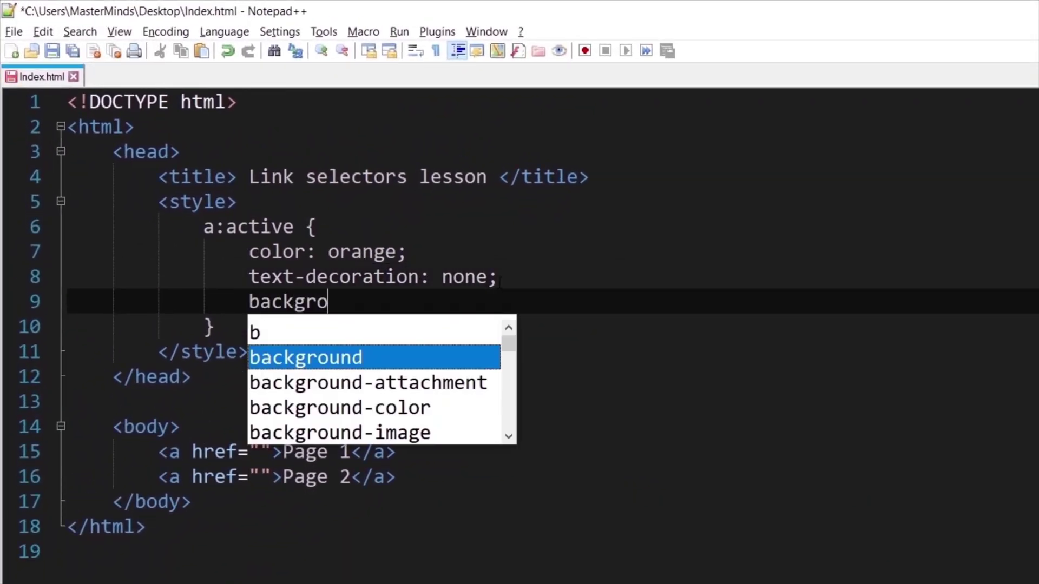
text(und-color)
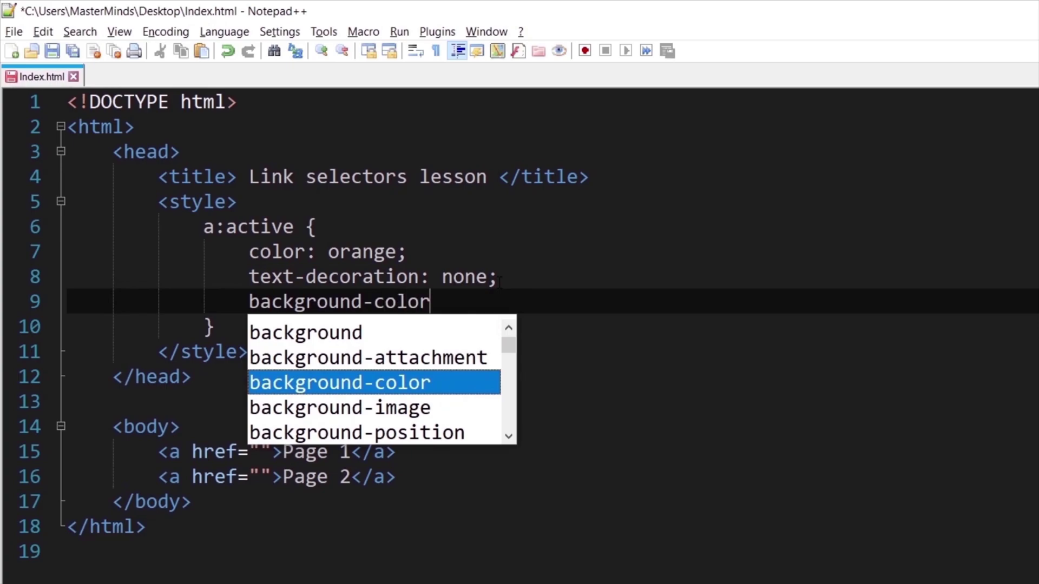
text(: black)
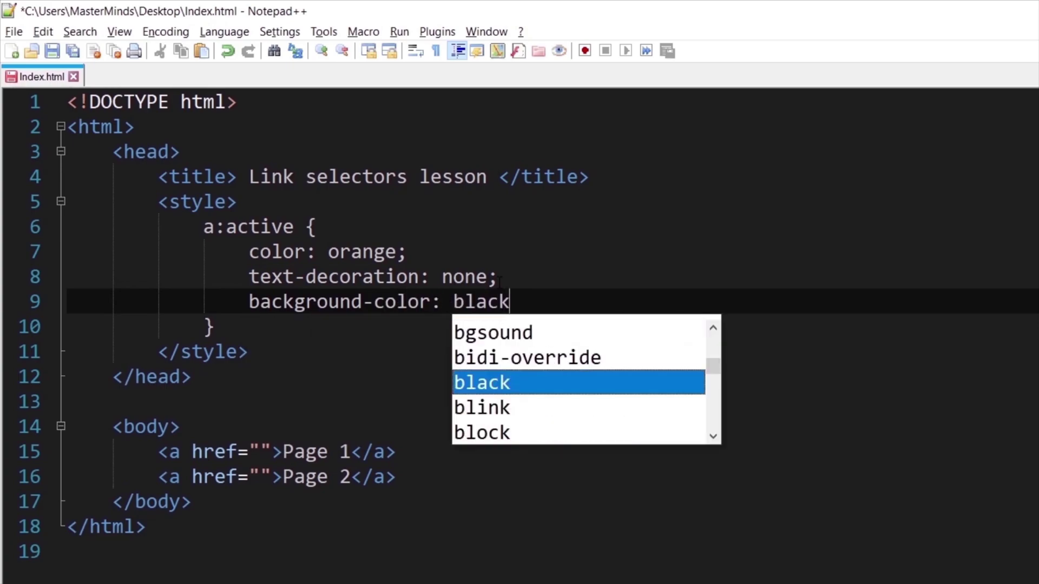
text(;)
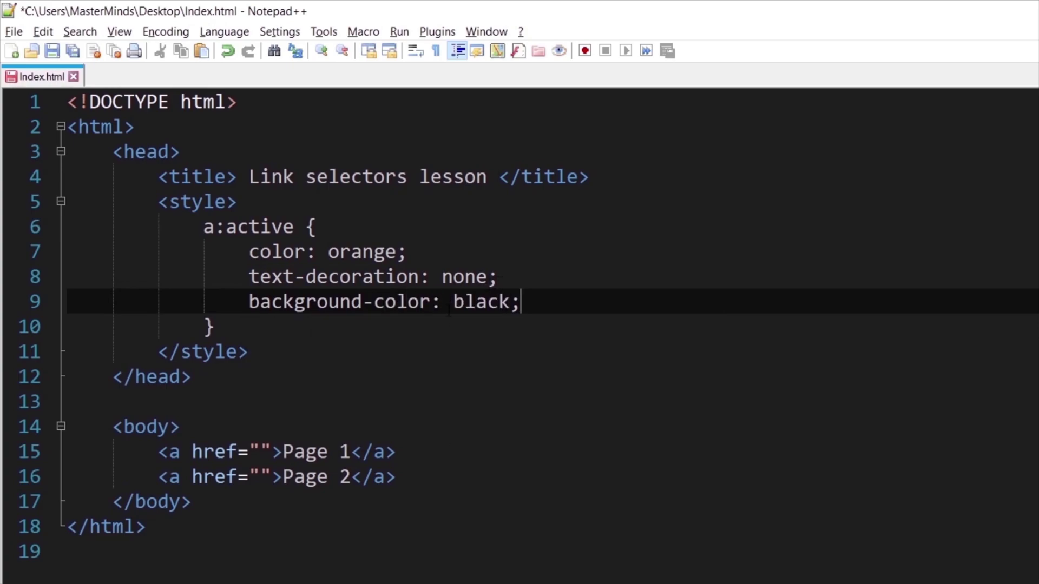
click(14, 32)
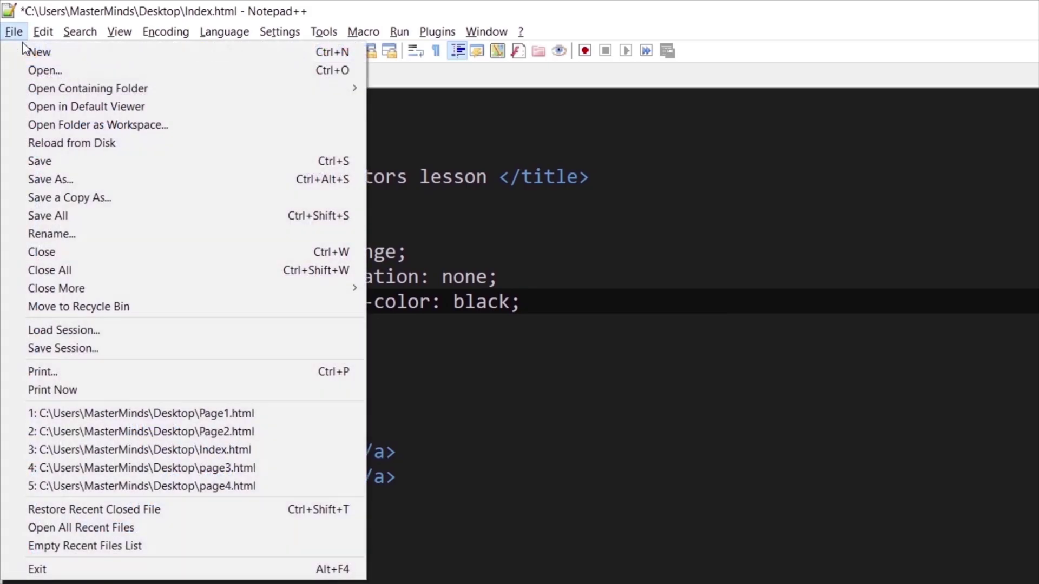
click(41, 160)
click(83, 571)
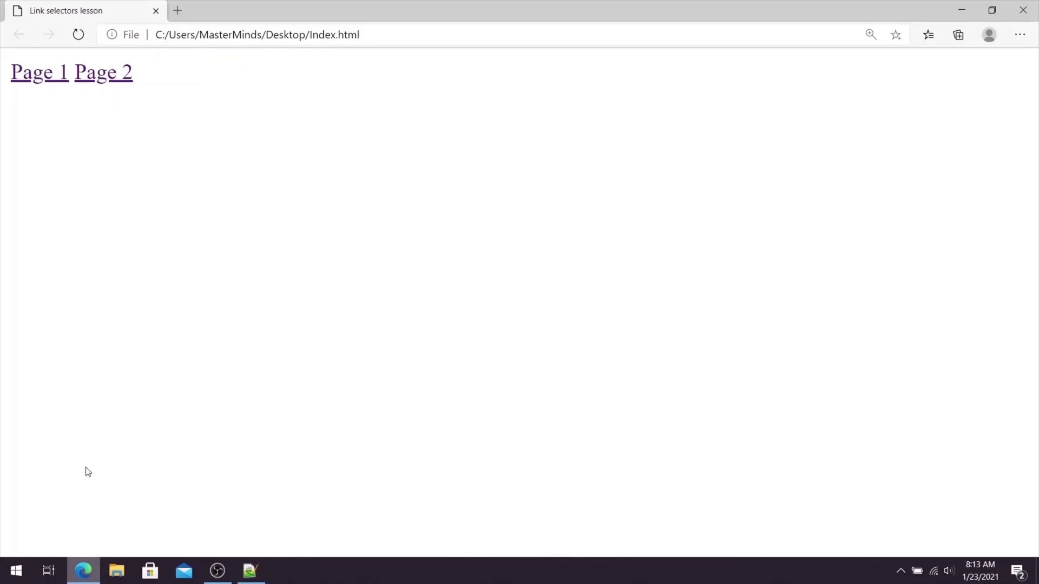
Step: Reload the page to test Page 1 with the black active background, then return to the source
click(61, 79)
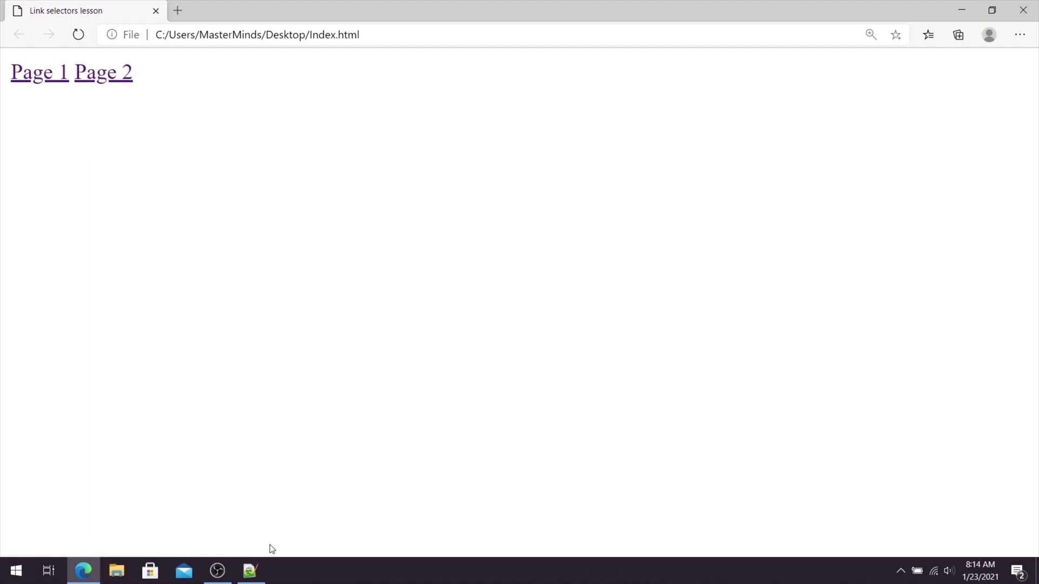
click(250, 571)
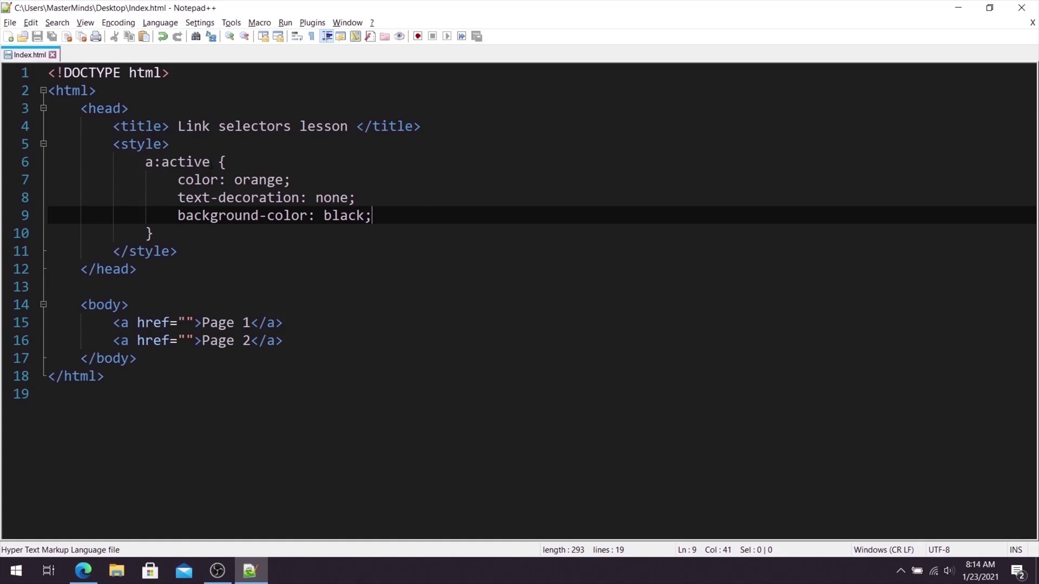
drag(210, 162, 145, 161)
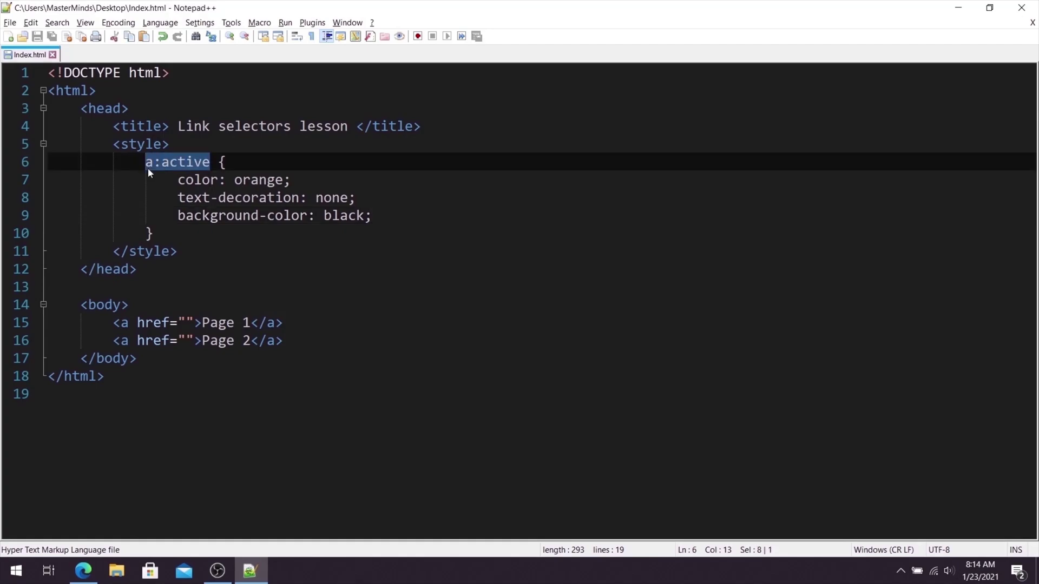